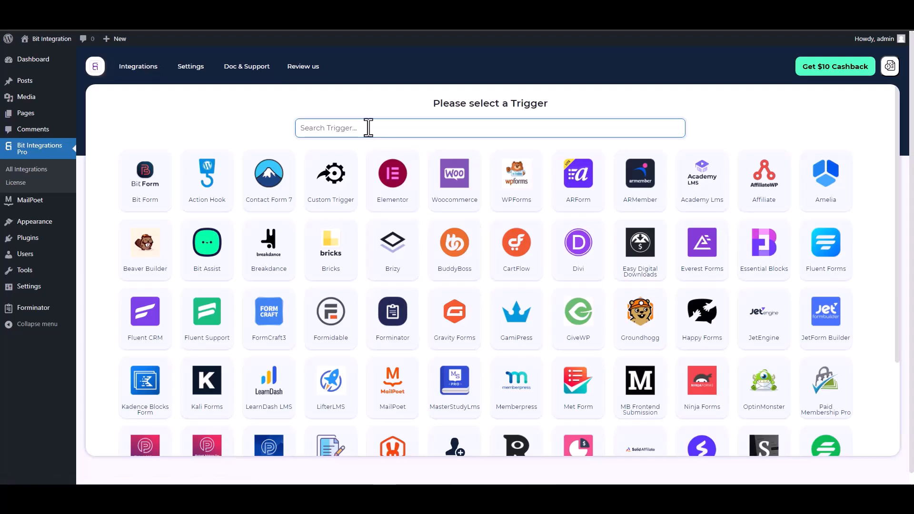
Choose MailPoet's Contact Form as the flow's trigger
text(mail)
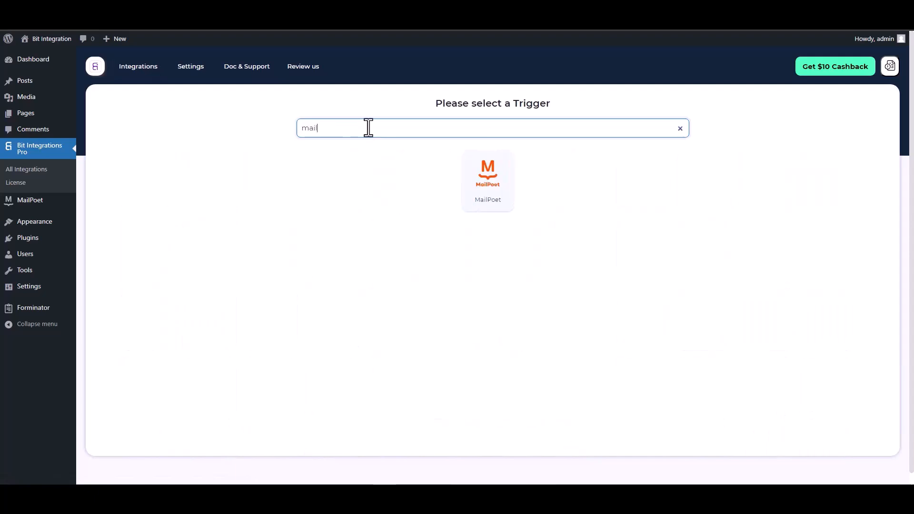
click(476, 184)
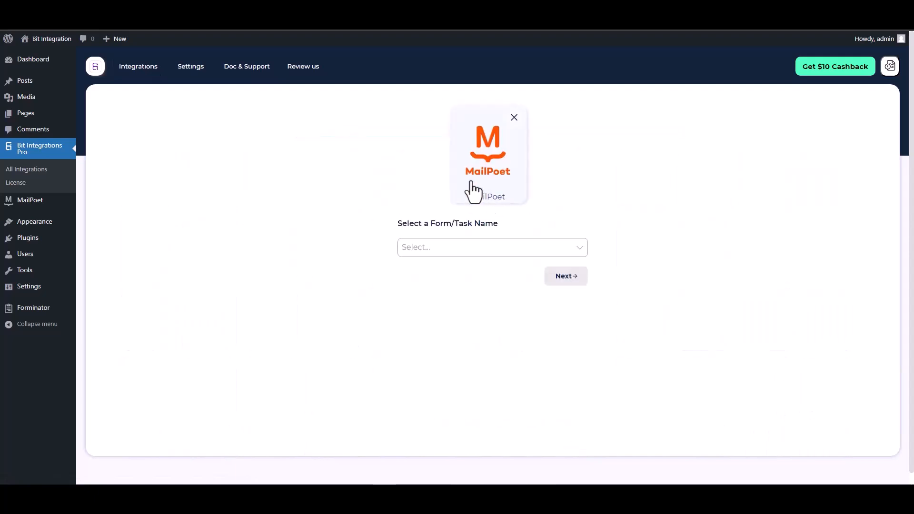
click(444, 247)
click(431, 266)
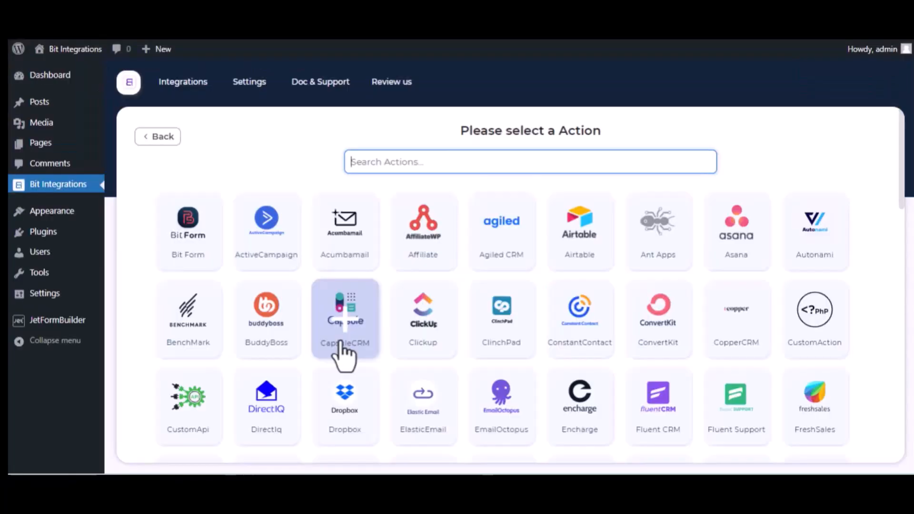
Pick Trello as the action and open the Trello API console for a client ID
text(trel)
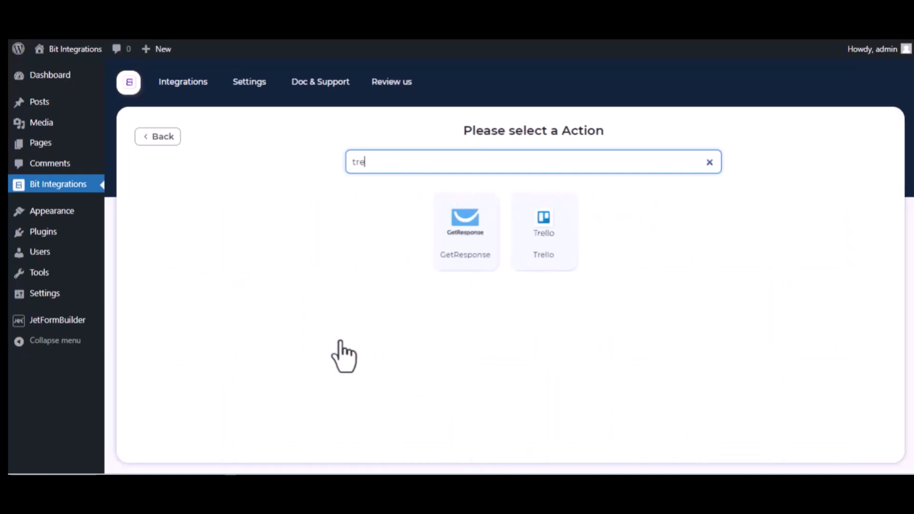
click(515, 249)
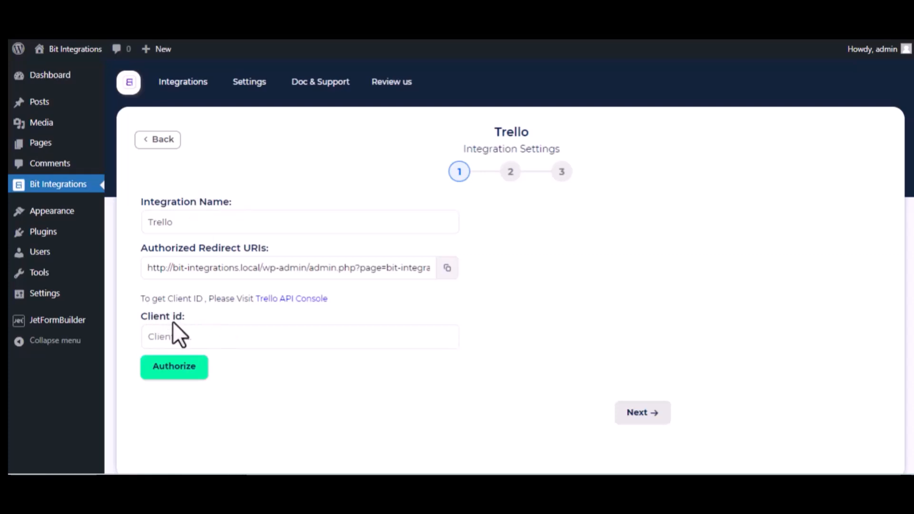
click(317, 298)
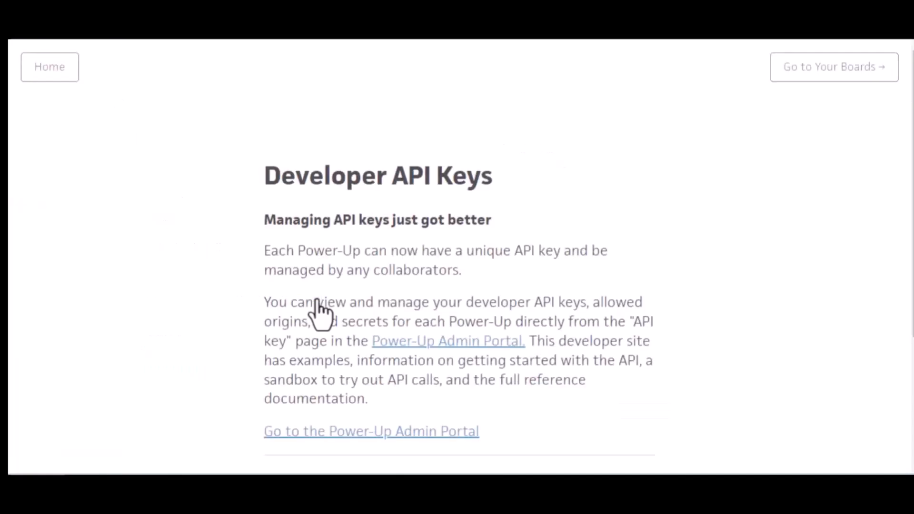
Accept Trello's Developer Terms in the Power-Up Admin Portal and continue to the admin page
click(458, 345)
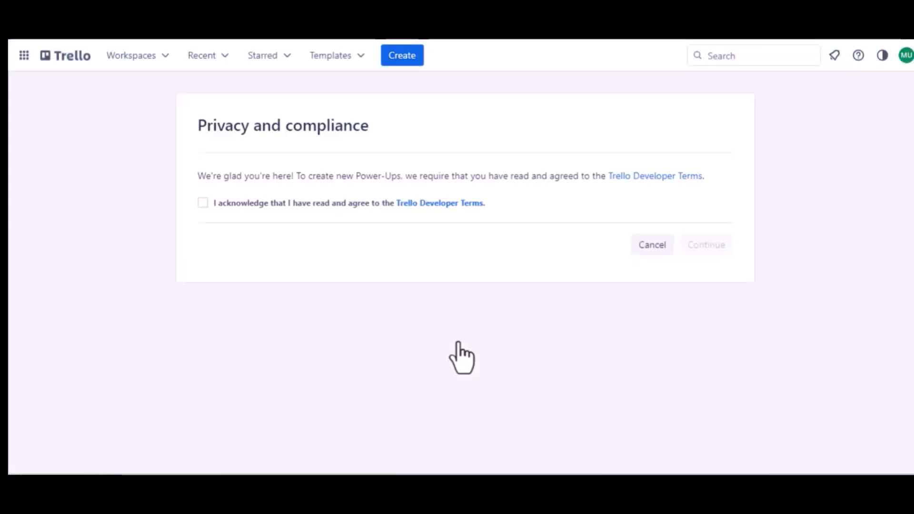
click(203, 203)
click(690, 248)
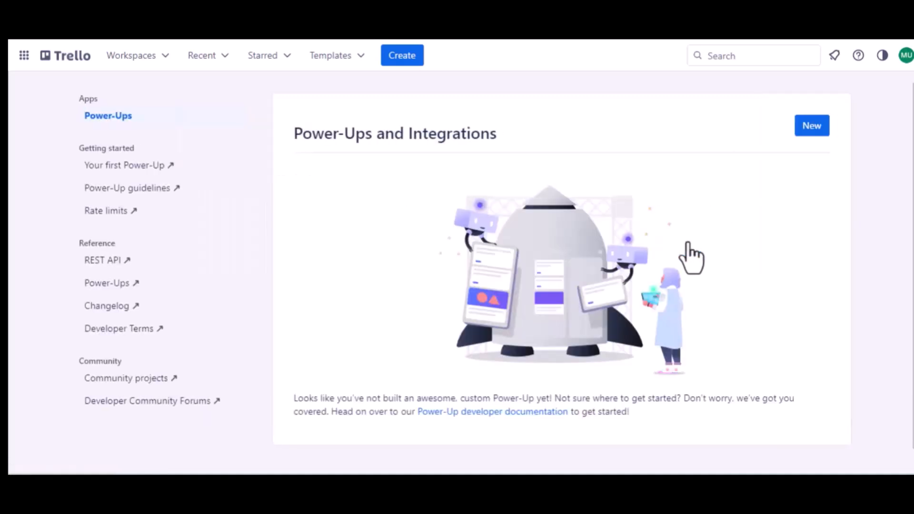
Start a new Power-Up named 'Jet Form Builder' in Trello Workspace
click(811, 128)
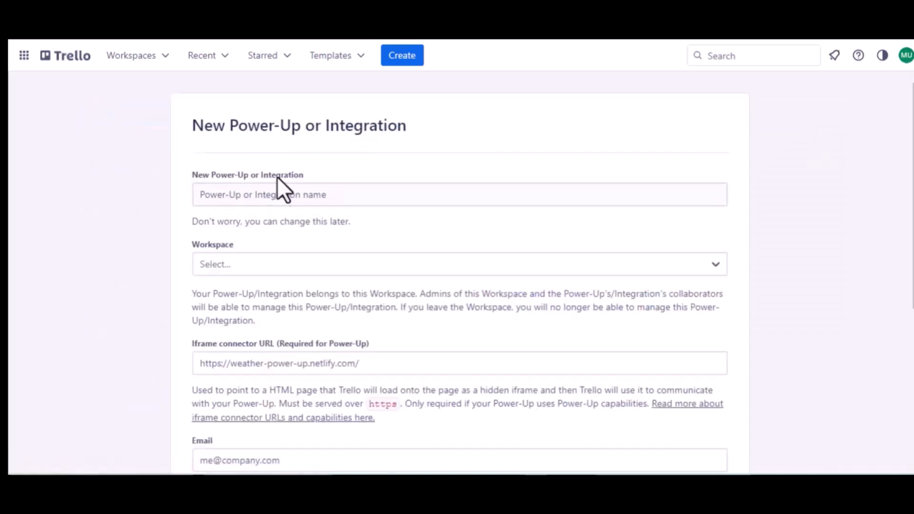
click(293, 196)
text(Je)
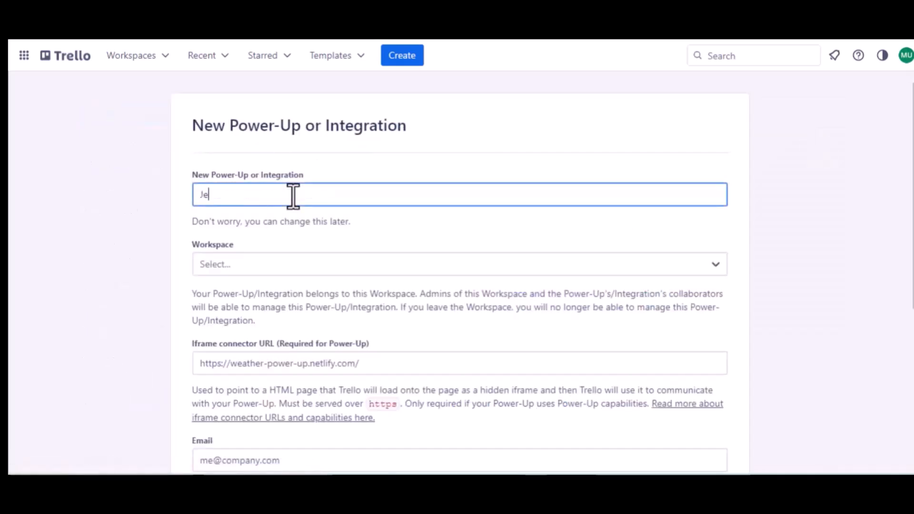
text(t Form Buider)
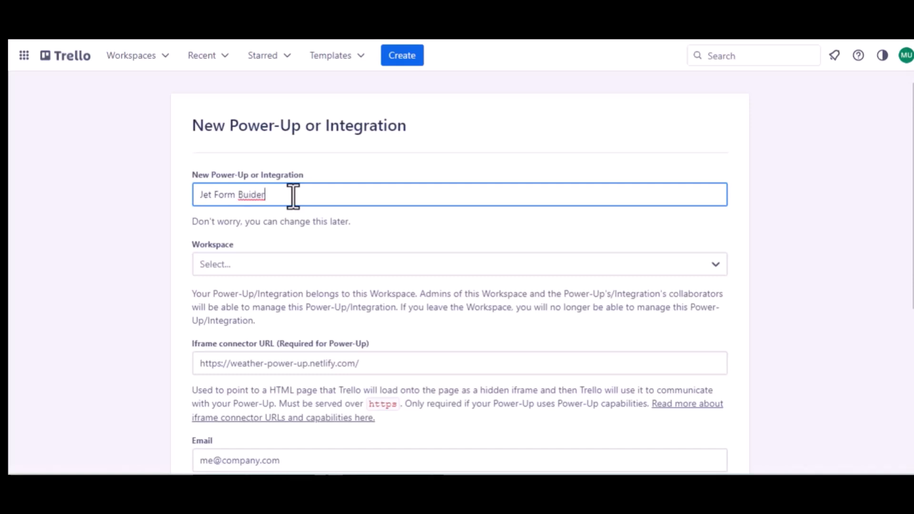
click(249, 195)
text(l)
click(259, 264)
click(240, 311)
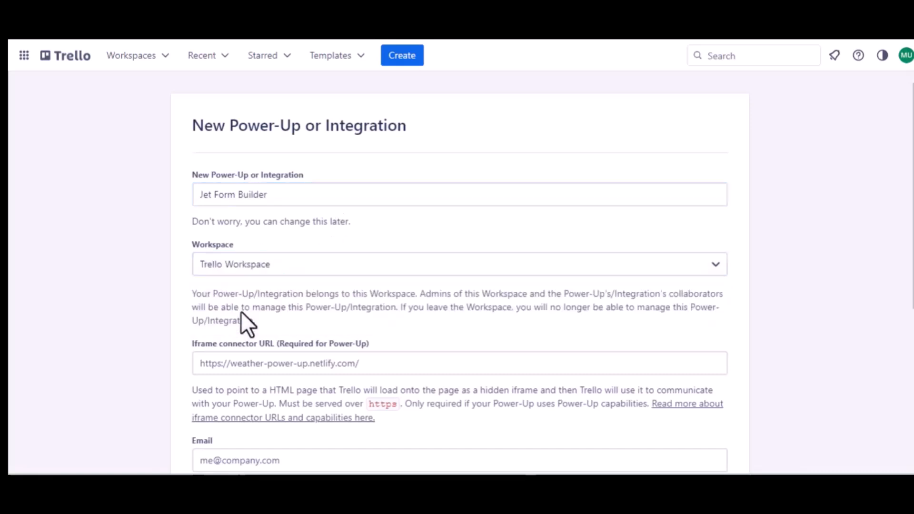
Enter the same support e-mail address as both contact and support e-mail
scroll(241, 311, down, 1)
scroll(343, 302, down, 2)
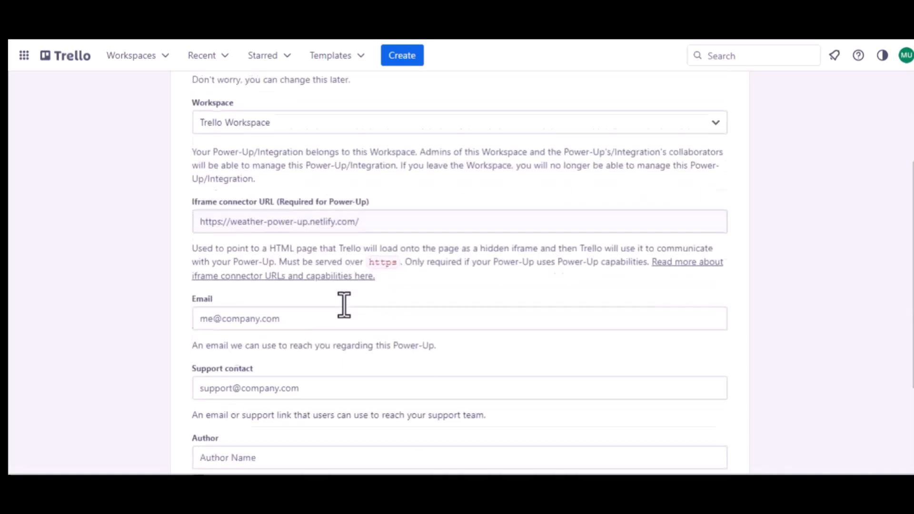
click(262, 292)
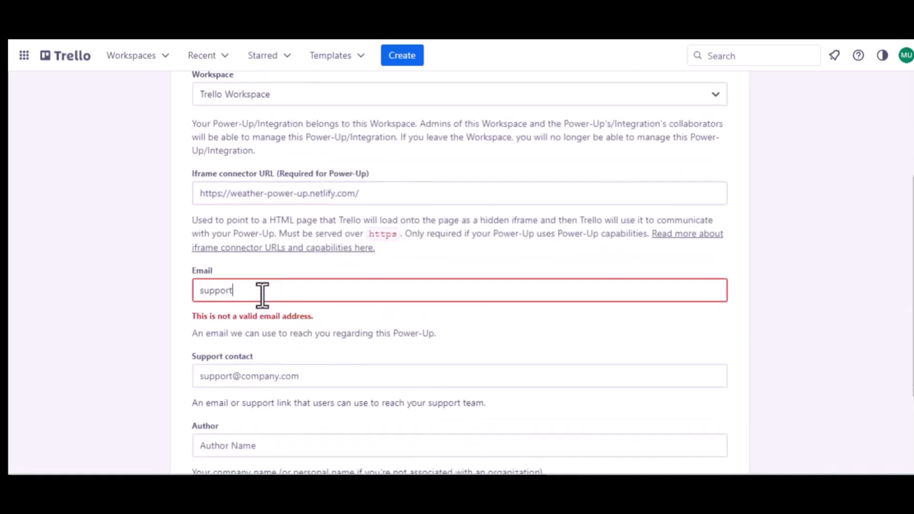
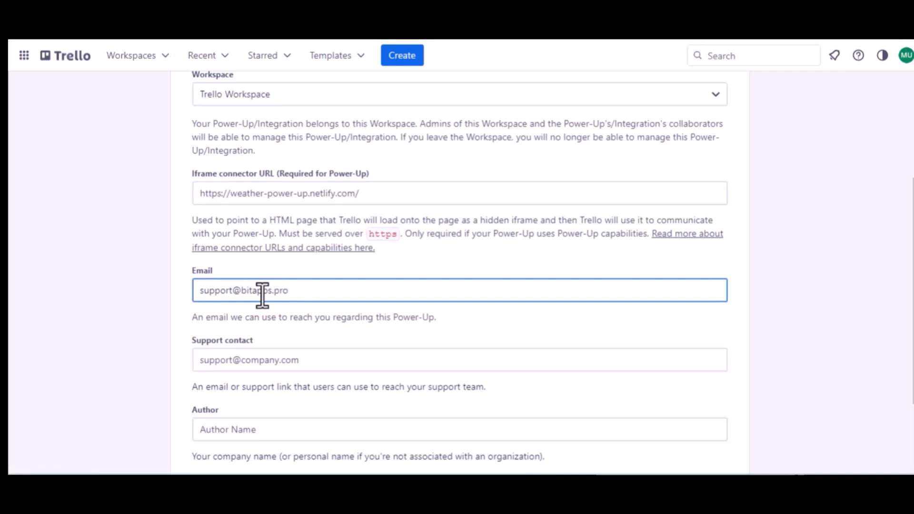
key(ctrl+a)
key(ctrl+c)
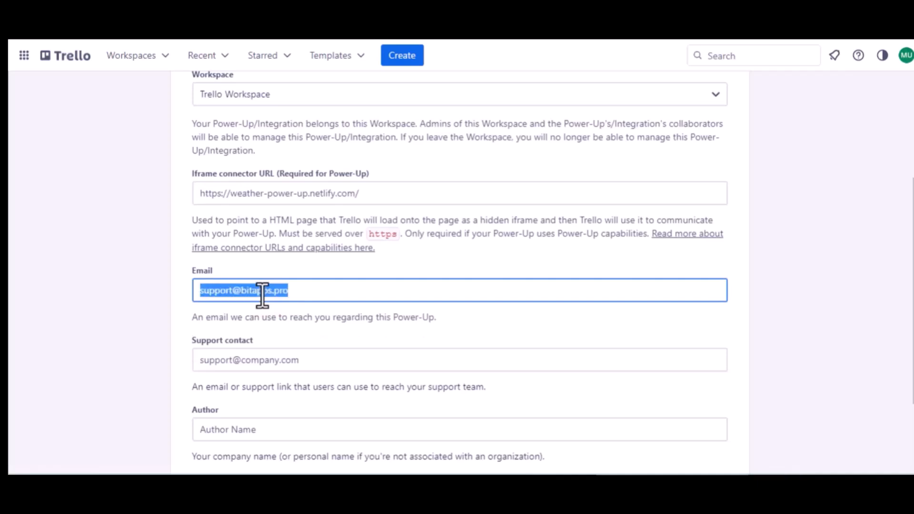
click(257, 360)
key(ctrl+v)
Set the author to 'Bit Apps' and create the Power-Up
scroll(258, 359, down, 2)
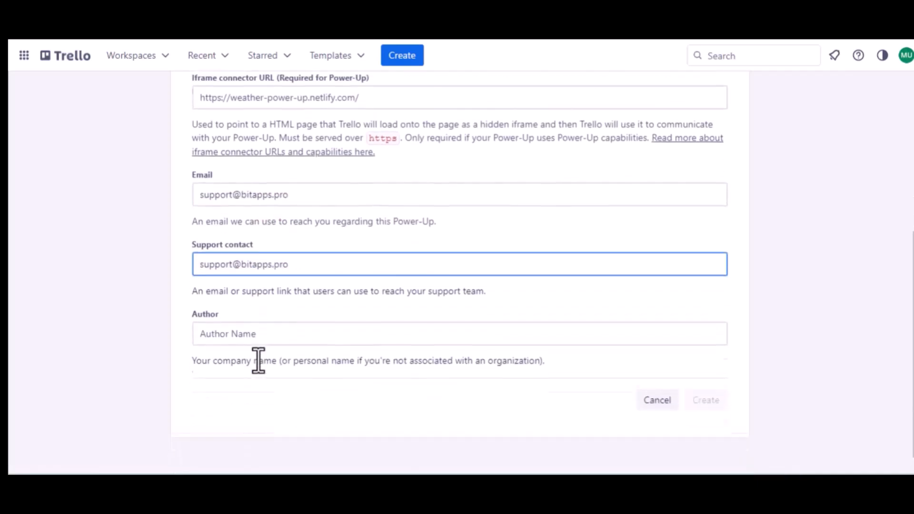
click(214, 329)
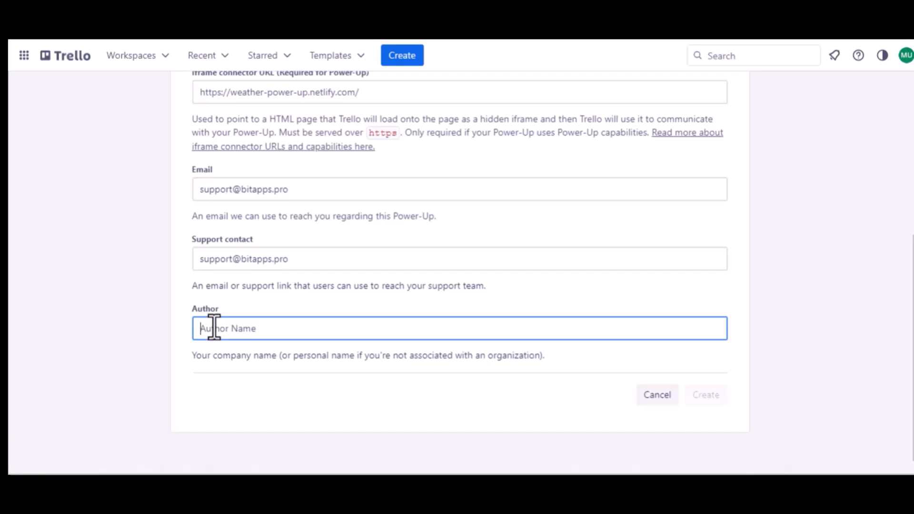
text(Bit)
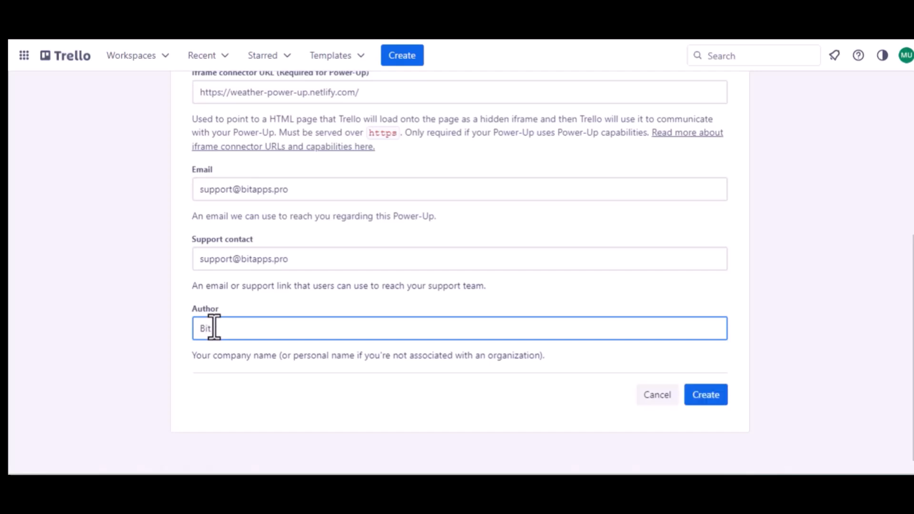
text( Apps)
click(705, 396)
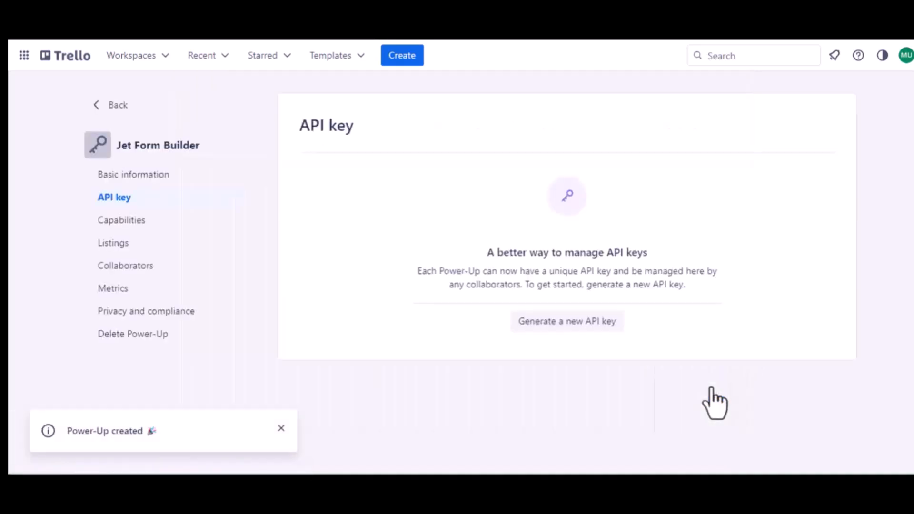
Generate an API key, add Bit Integrations' redirect URI as an allowed origin, and copy the key
click(562, 324)
click(605, 363)
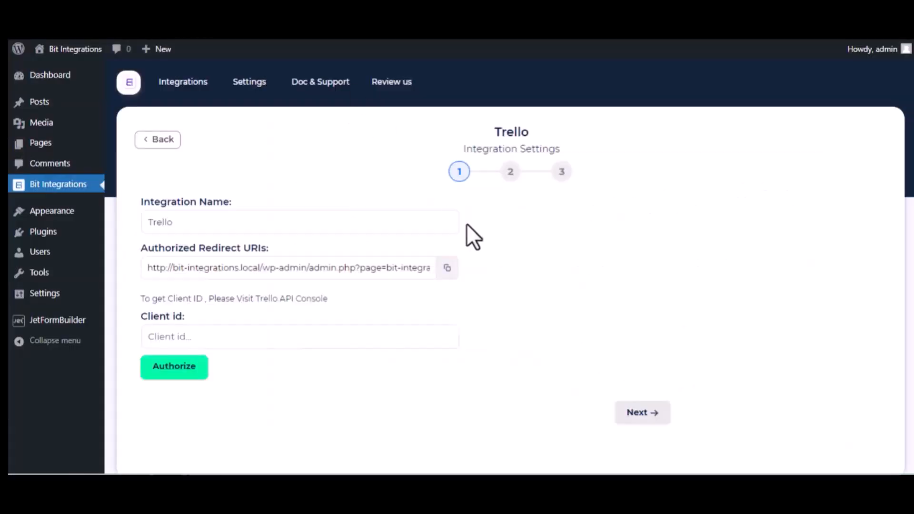
click(447, 268)
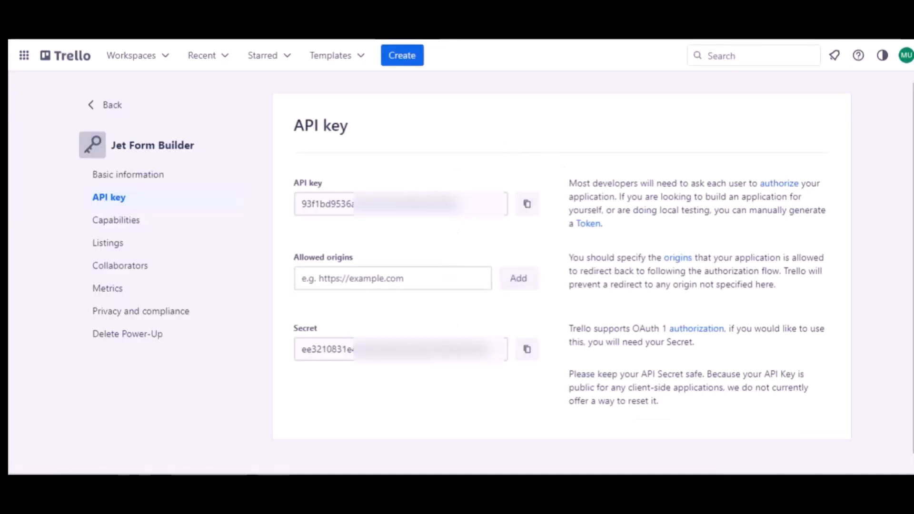
click(342, 281)
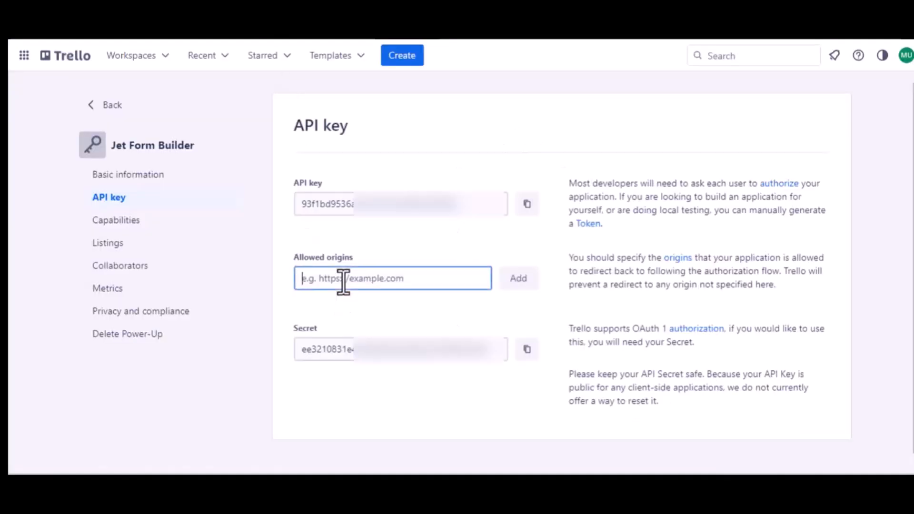
key(ctrl+v)
click(517, 285)
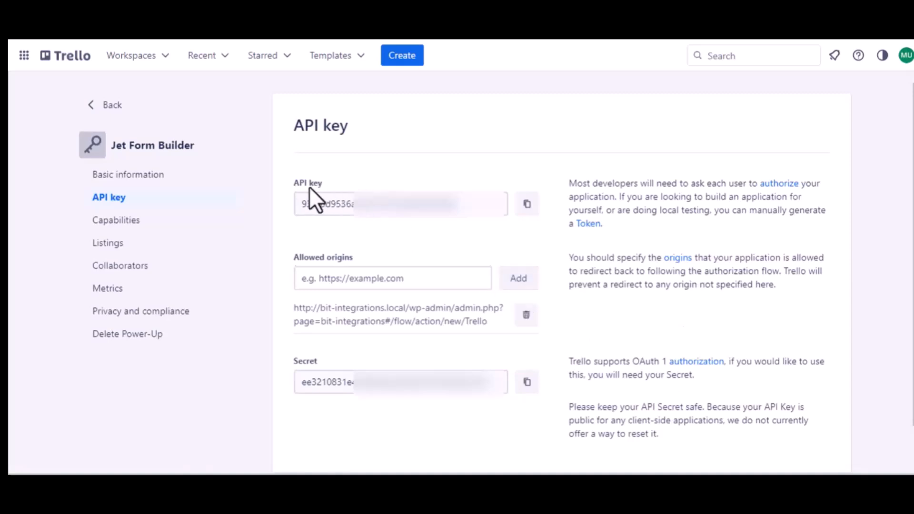
click(526, 204)
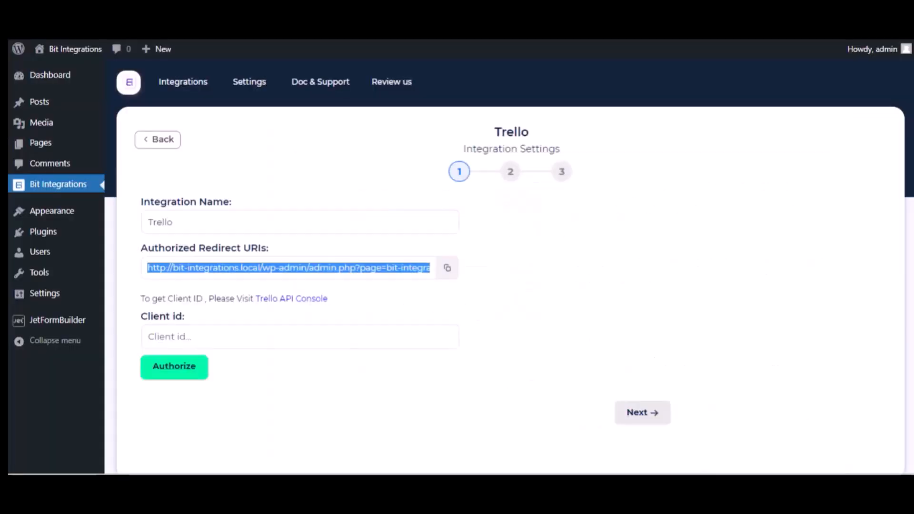
click(198, 334)
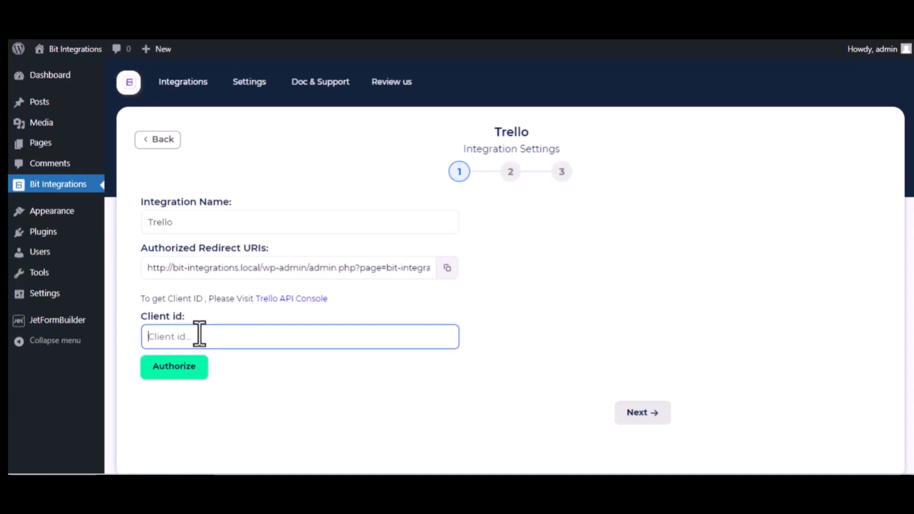
Paste the API key as client ID, authorize, and allow Jet Form Builder access to Trello
key(ctrl+v)
click(187, 372)
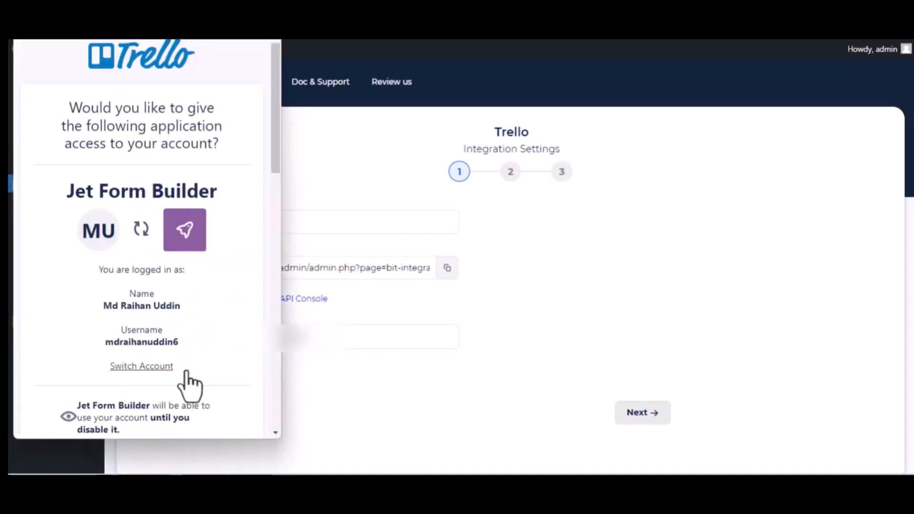
scroll(190, 386, down, 15)
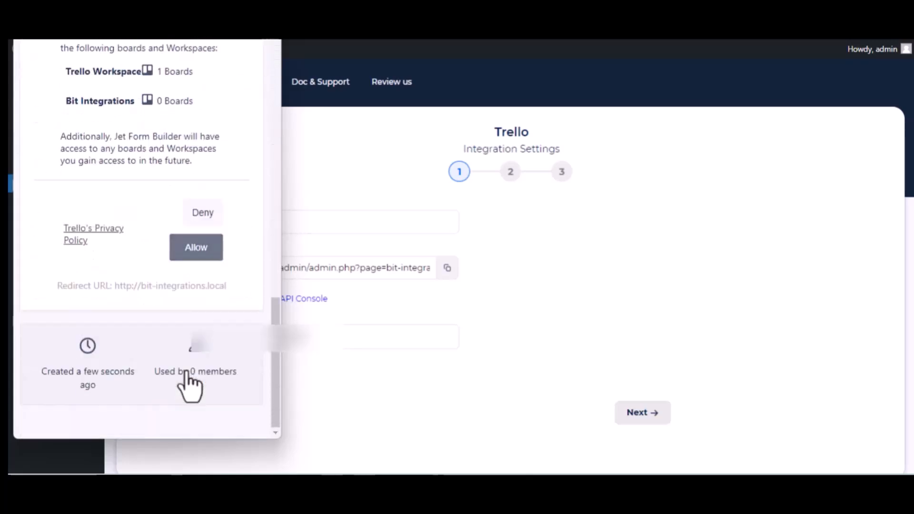
click(190, 251)
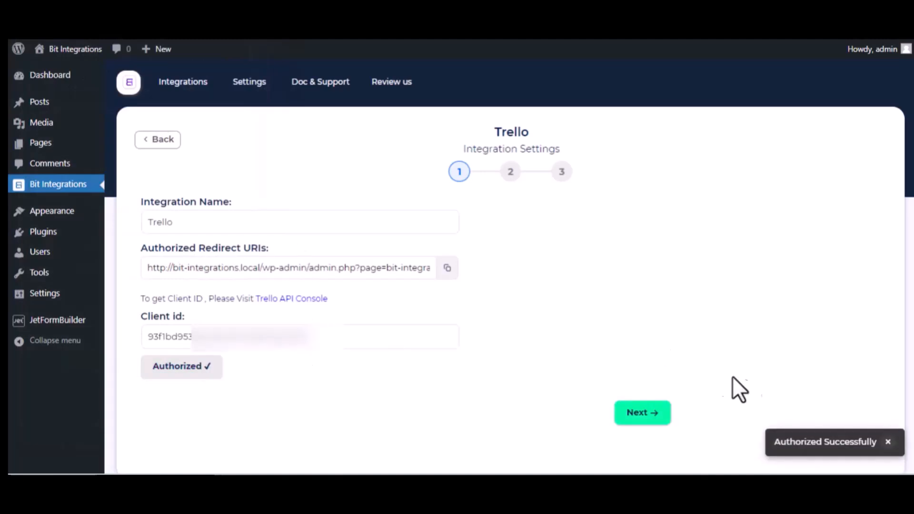
click(335, 345)
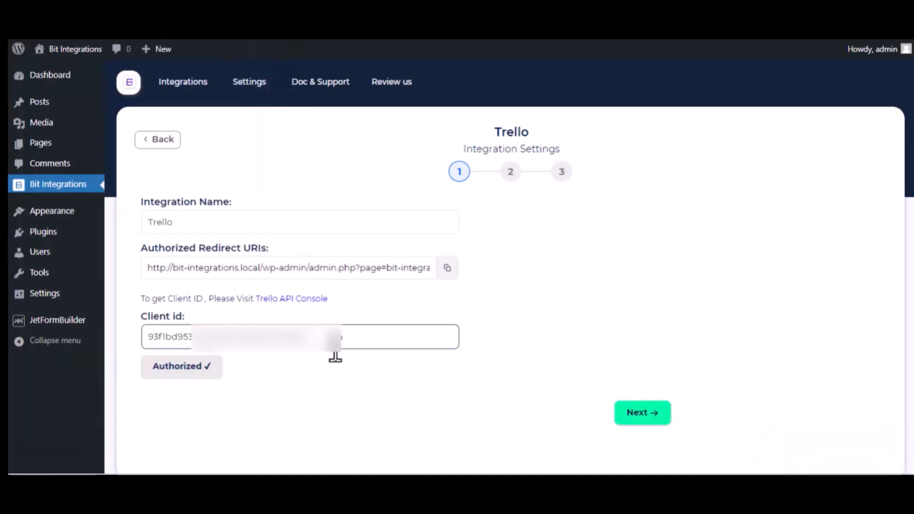
scroll(335, 349, down, 1)
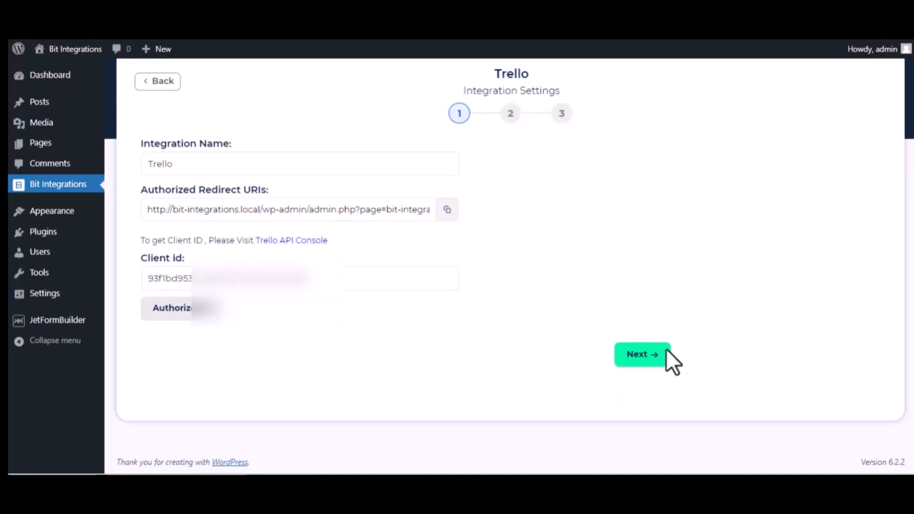
Send new cards to the To Do list on the Bit Integrations board
click(646, 354)
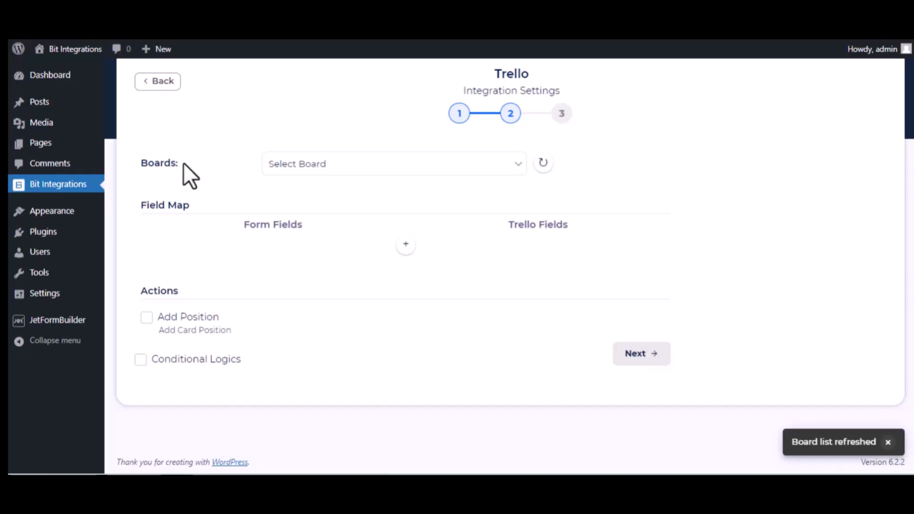
click(343, 161)
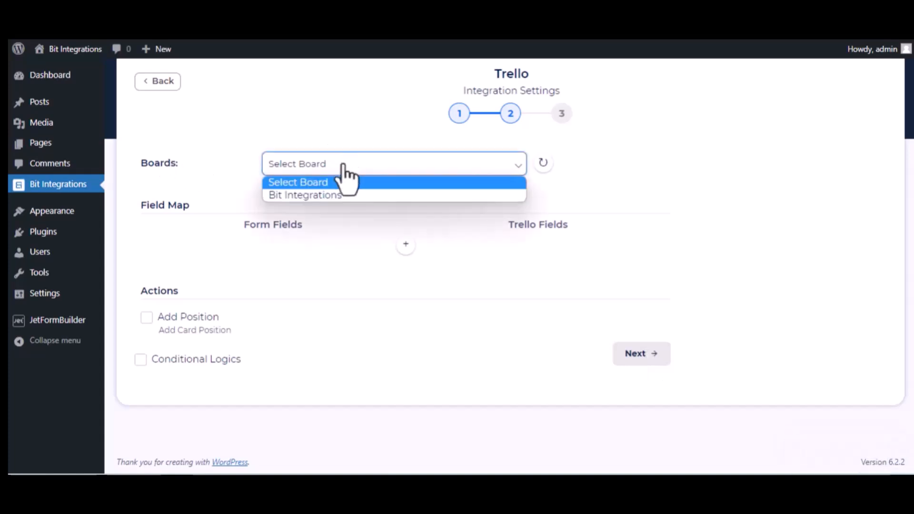
click(342, 195)
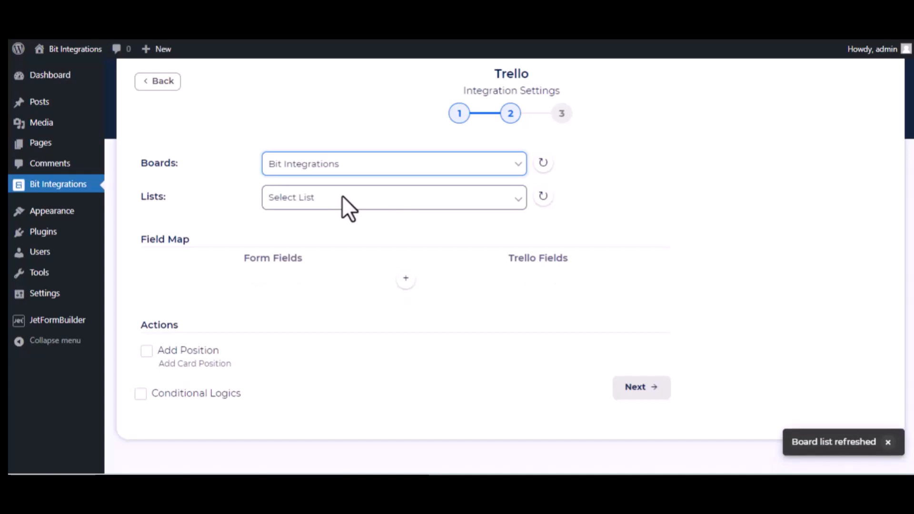
click(305, 199)
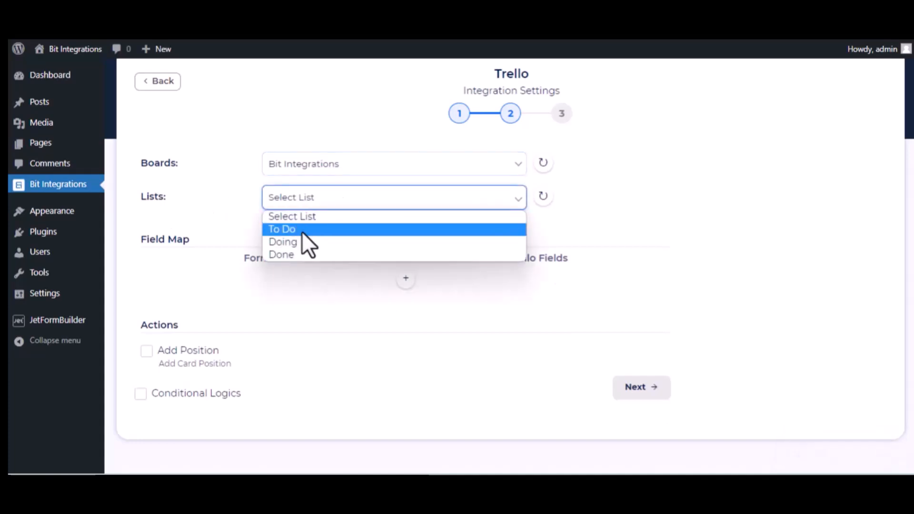
click(302, 230)
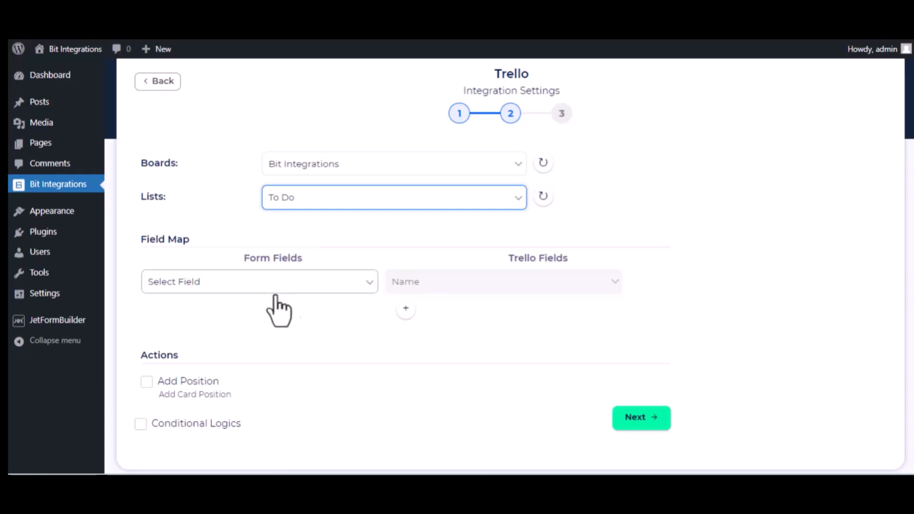
Map the form's name to the card Name and description to Description
click(319, 287)
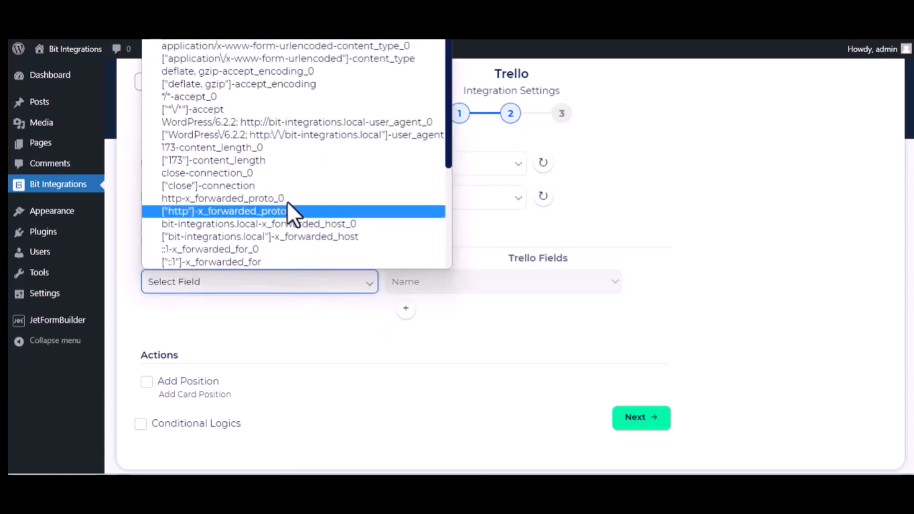
scroll(288, 204, down, 3)
click(258, 199)
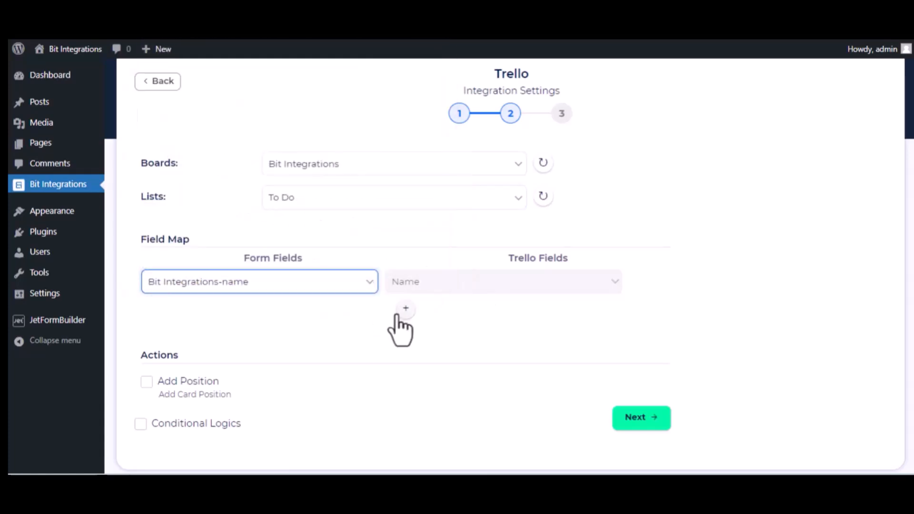
click(402, 310)
click(343, 312)
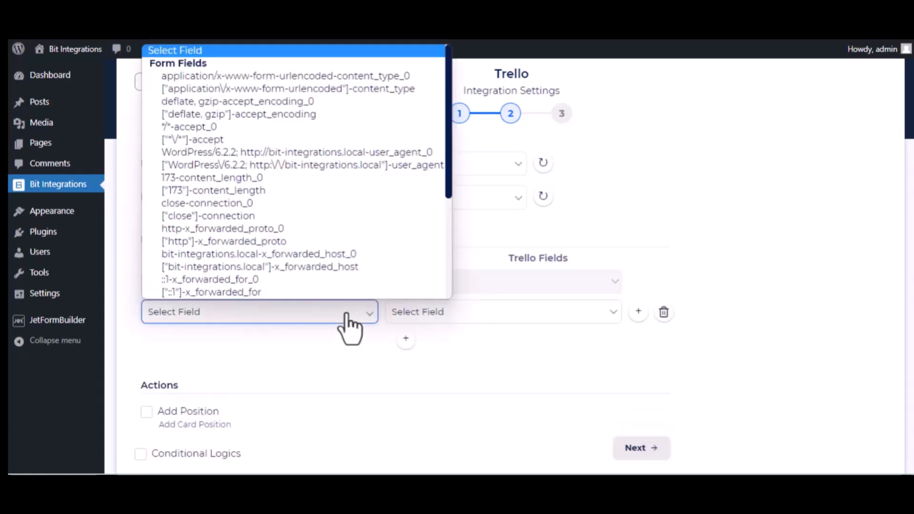
scroll(312, 241, down, 5)
click(262, 245)
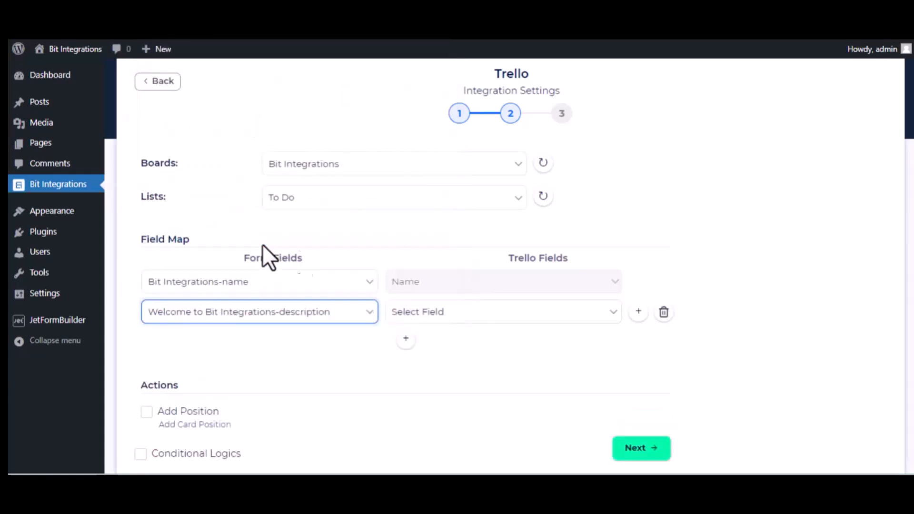
click(500, 316)
click(481, 342)
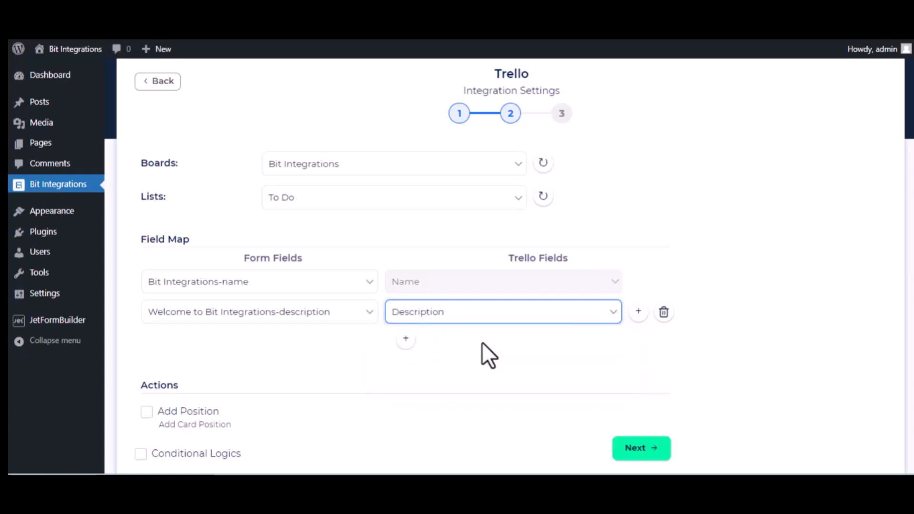
Add a third mapping row linking the form's date field to the card's Date
click(406, 338)
click(311, 342)
scroll(324, 297, down, 3)
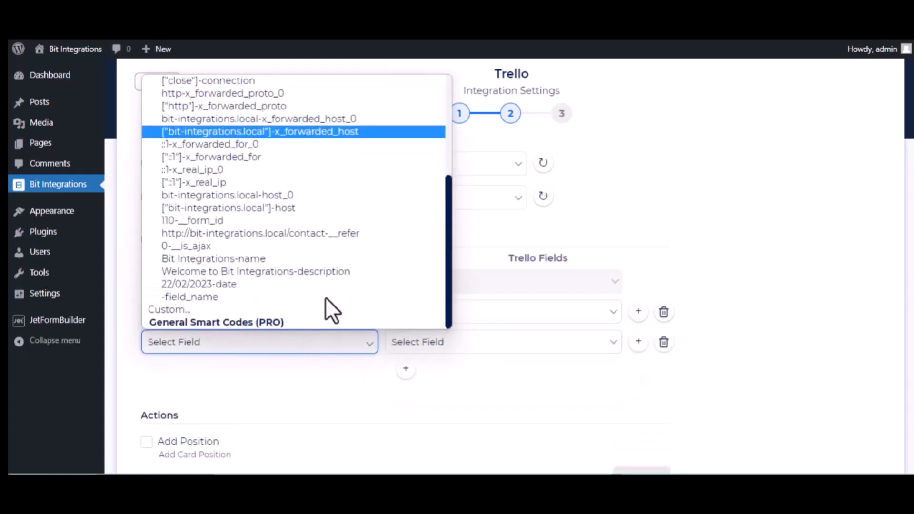
click(269, 293)
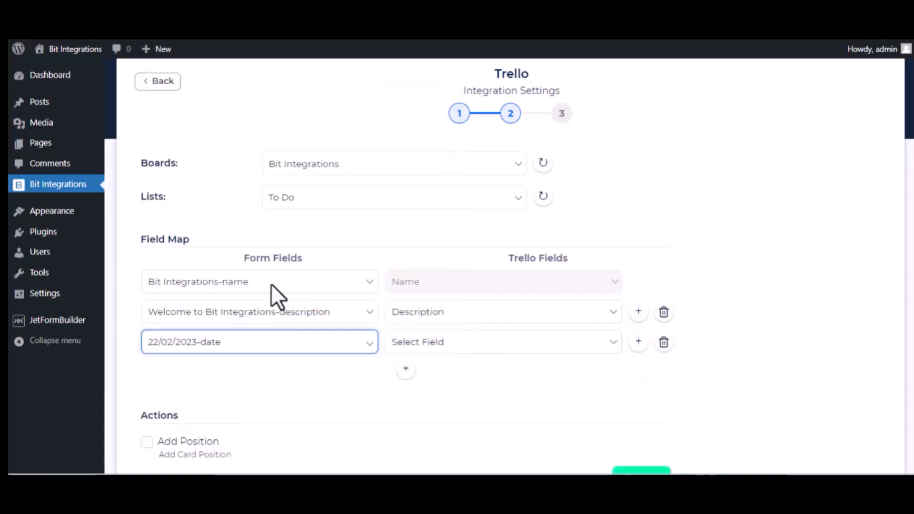
click(450, 346)
click(430, 384)
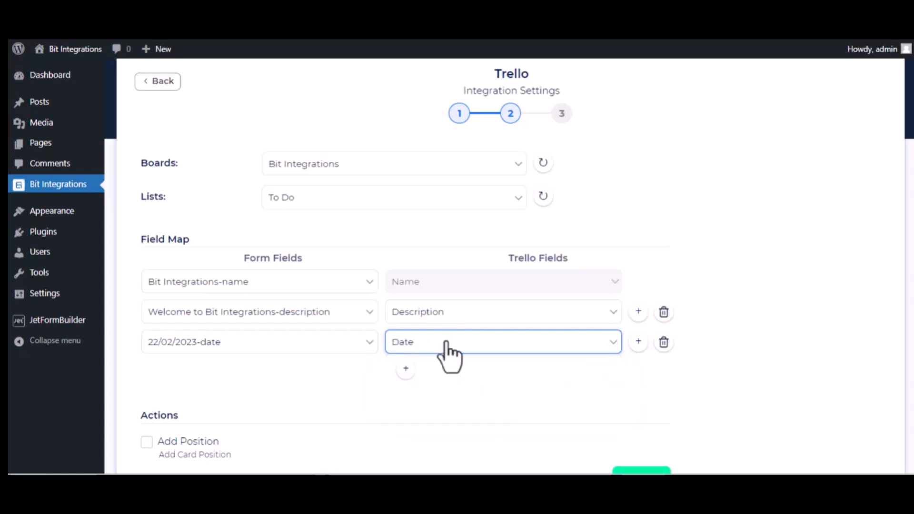
Advance to step 3 and Finish & Save the Trello integration
scroll(283, 411, down, 2)
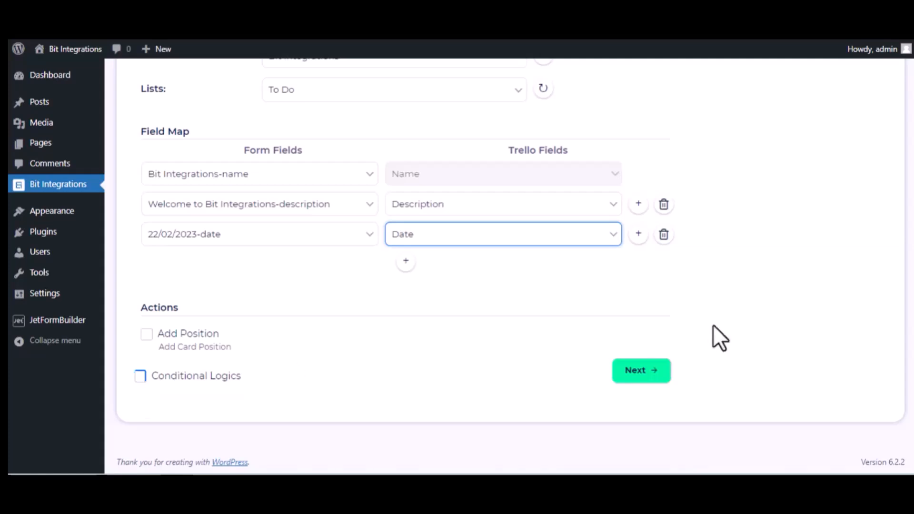
click(653, 370)
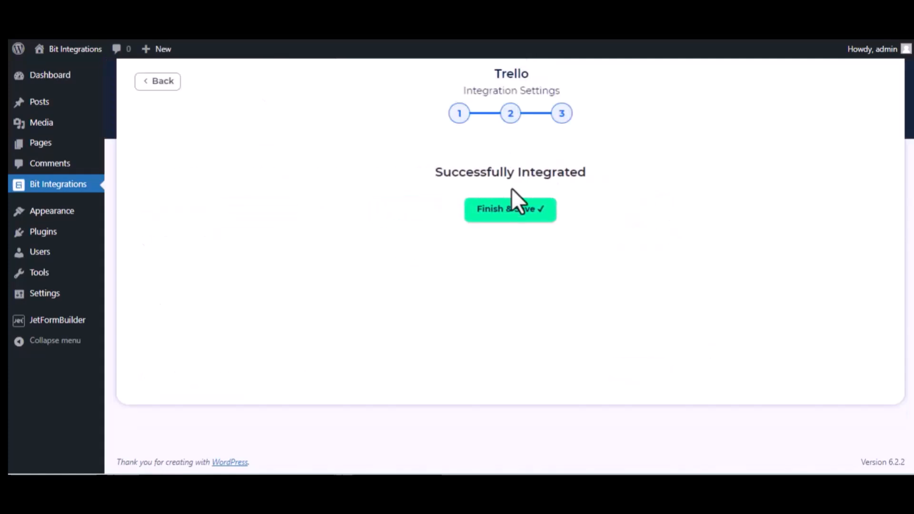
click(507, 210)
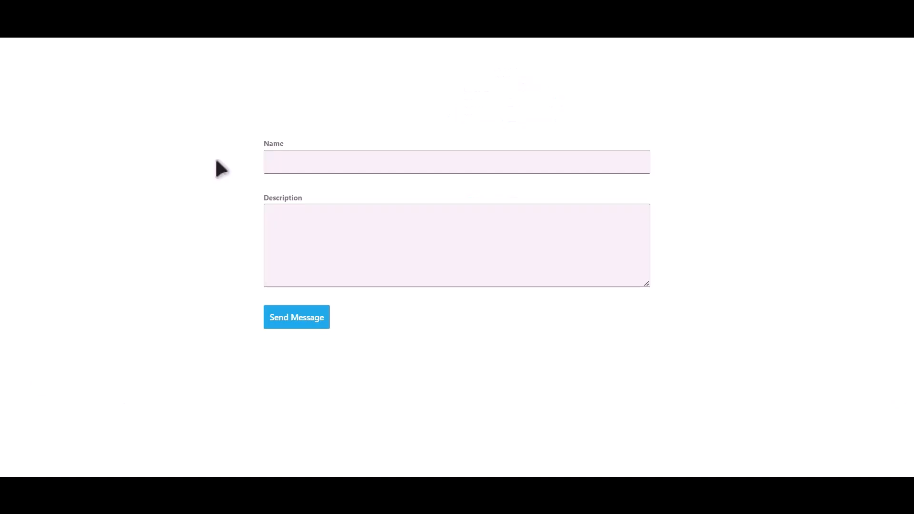
Send the contact form with name 'Bit Integrations' and description 'Welcome to Bit Integrations Plugin'
click(403, 162)
text(Bit Integrations)
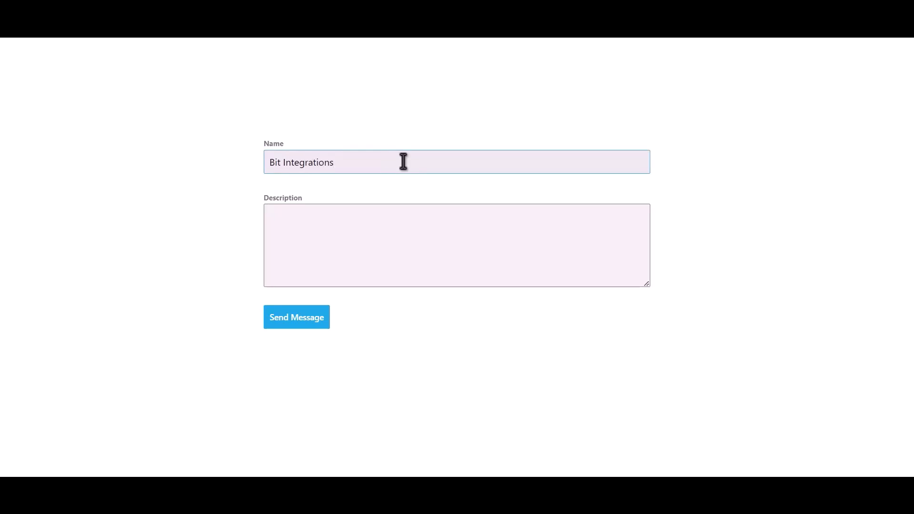
key(Tab)
text(Welcome to Bit Integrations Pl)
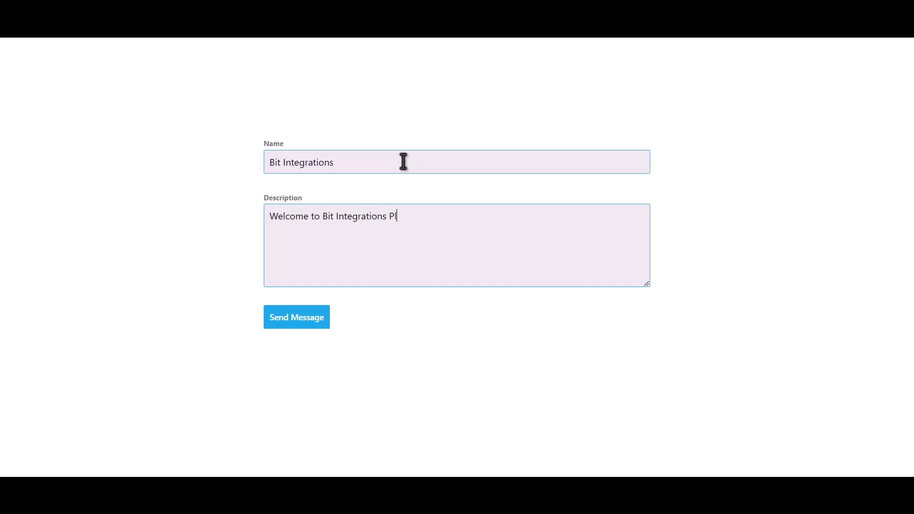
text(ugin)
click(307, 319)
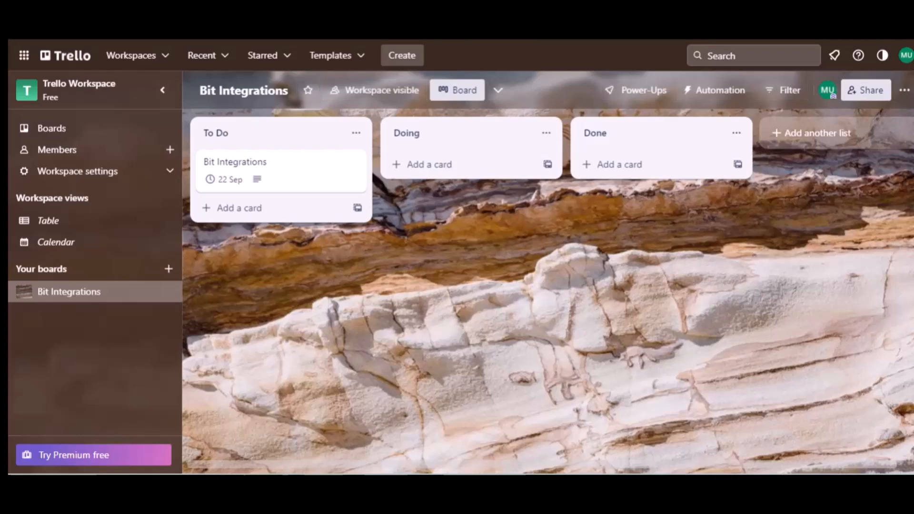
Open the Bit Integrations card to verify description 'Welcome to Bit Integrations Plugin' and due date 22 Sep
click(242, 137)
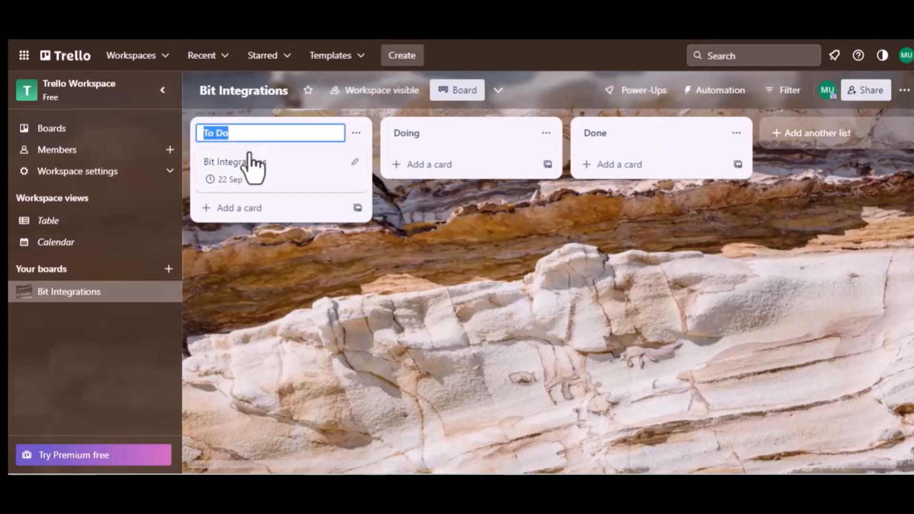
click(253, 170)
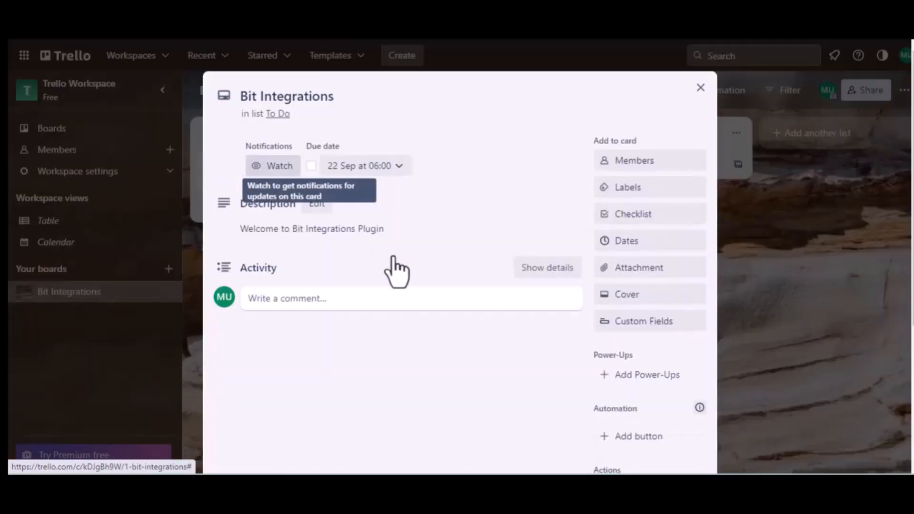